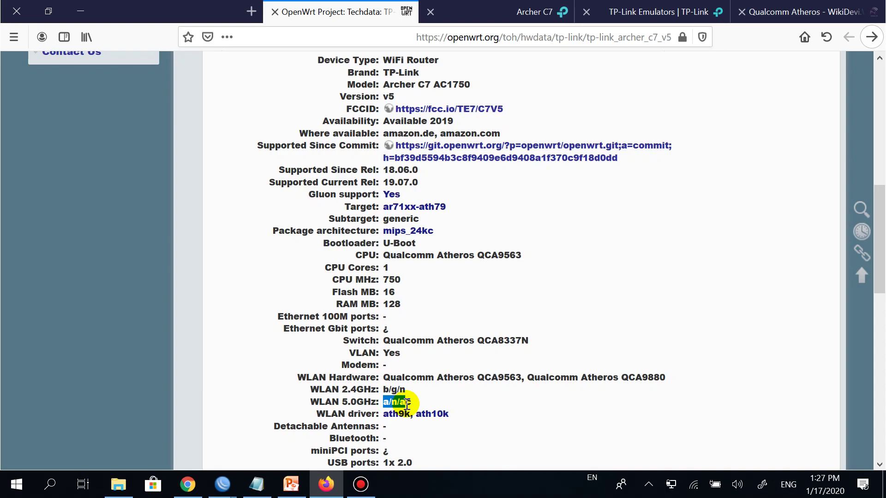
Examine the Archer C7 v5 hardware data on the OpenWrt page, including its USB ports, WLAN details and firmware links.
scroll(396, 397, down, 3)
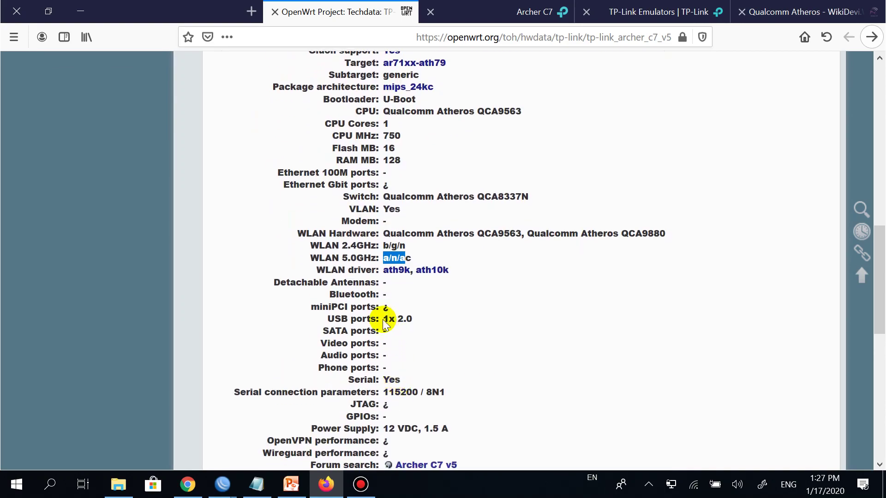
shift+click(419, 323)
click(405, 331)
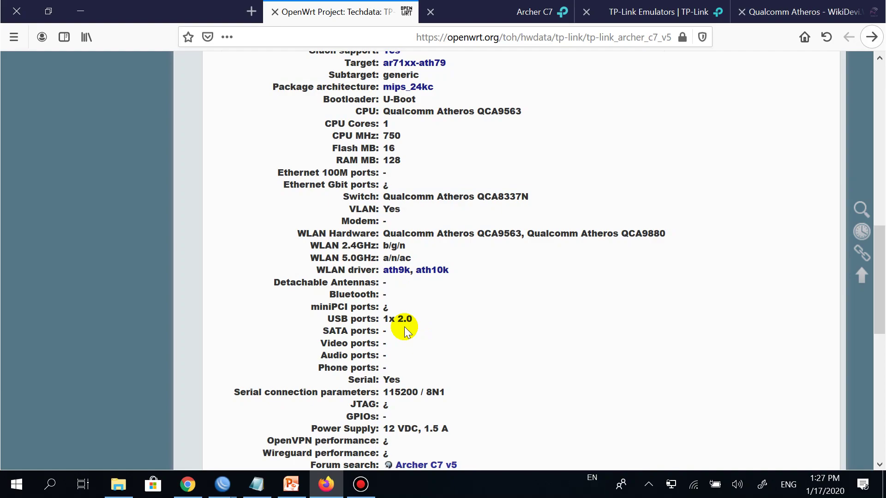
scroll(404, 331, down, 10)
scroll(443, 166, up, 6)
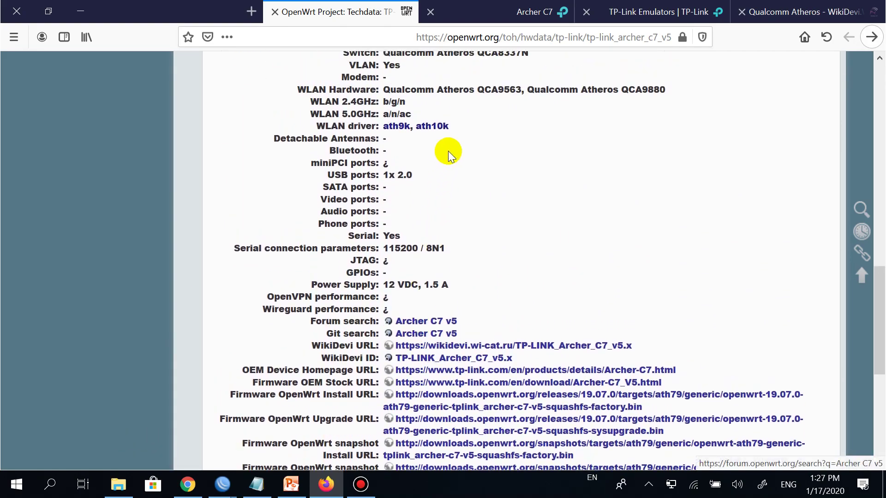
scroll(406, 171, up, 5)
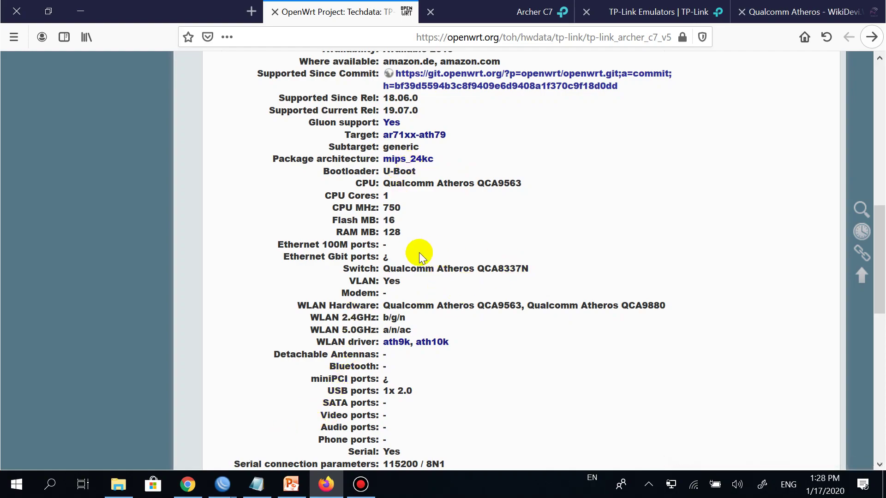
scroll(406, 268, up, 10)
Switch to the Archer C7 emulator page and review the IPv4 Internet connection settings under Network.
click(507, 9)
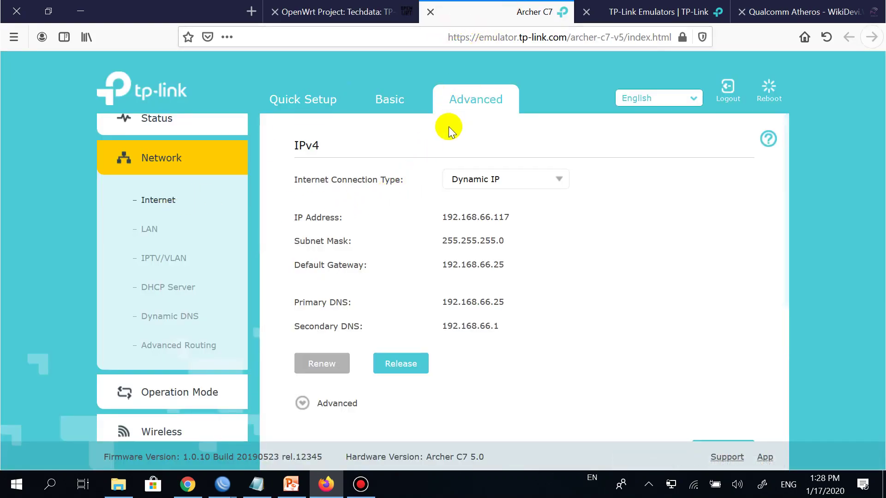
click(150, 201)
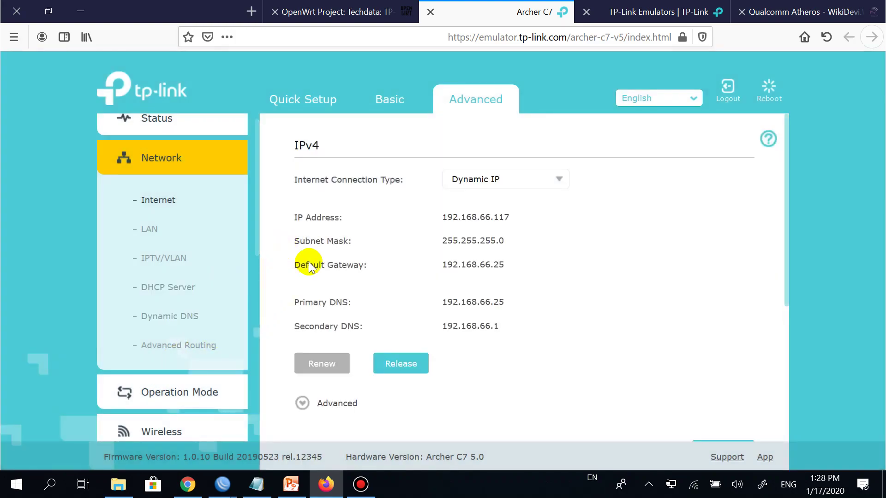
scroll(310, 267, down, 5)
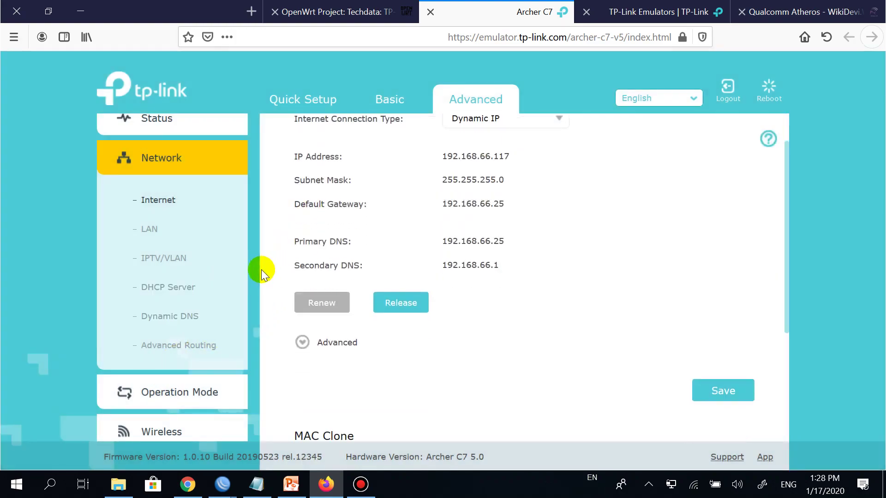
scroll(170, 376, down, 1)
Open the Operation Mode settings, select Router mode and review the Access Point alternative.
click(171, 359)
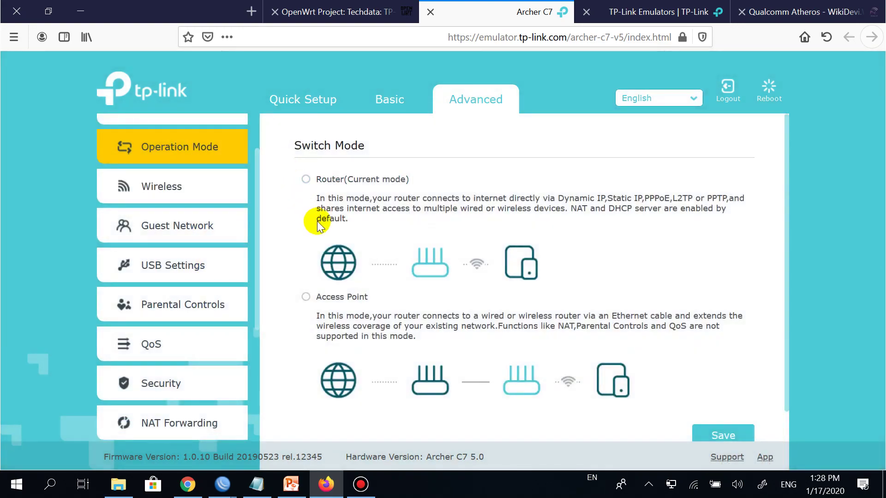
click(316, 181)
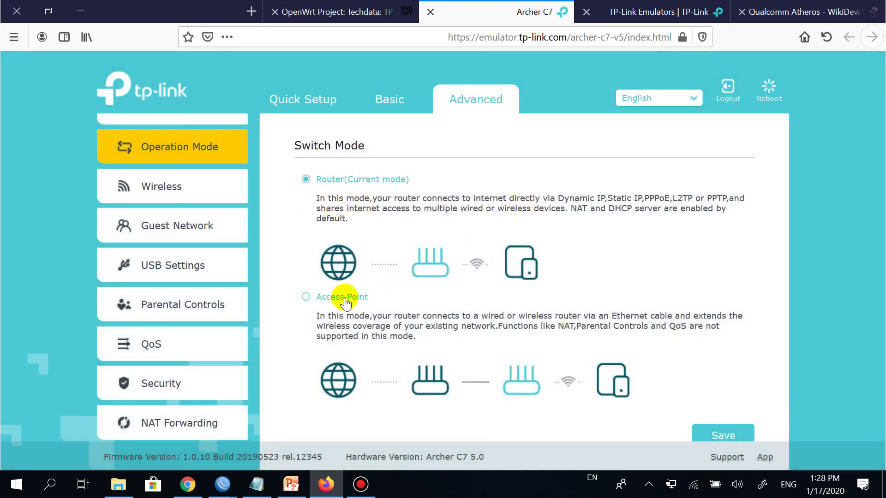
scroll(326, 364, down, 1)
scroll(284, 280, up, 1)
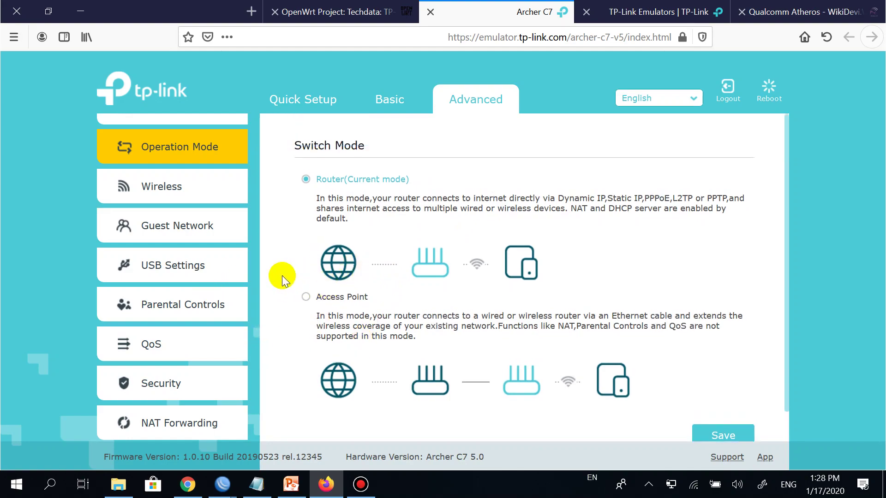
Expand the Wireless section and review the Wireless Settings page with its Smart Connect and 2.4GHz options.
click(195, 193)
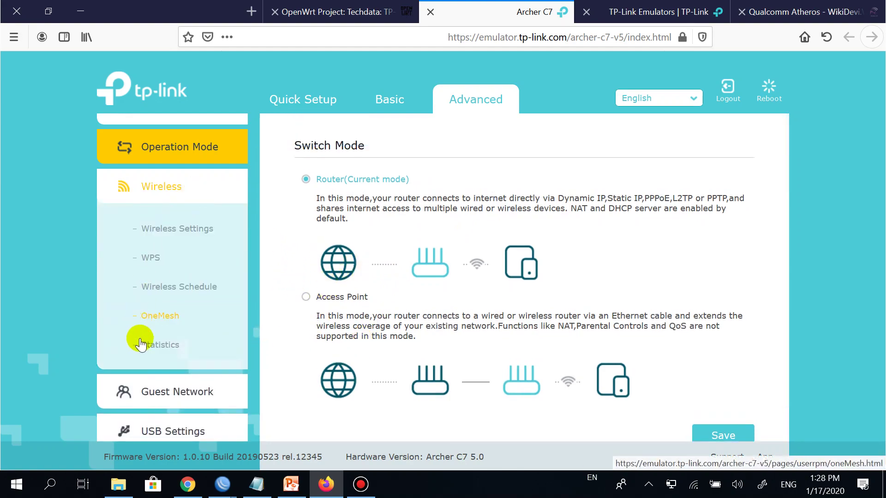
scroll(164, 323, down, 2)
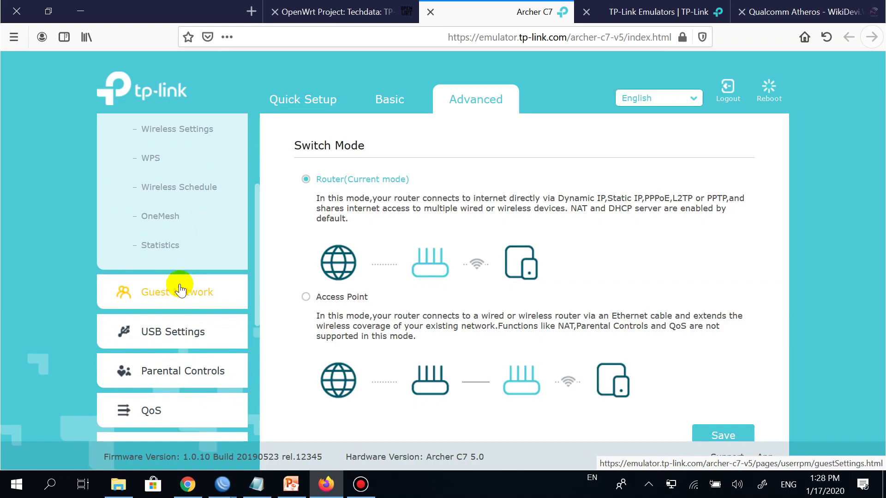
scroll(185, 277, up, 2)
click(181, 241)
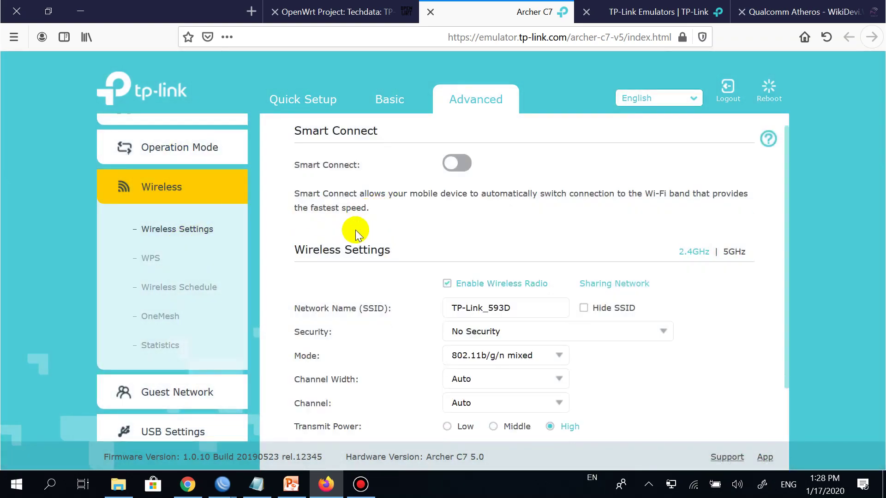
scroll(356, 229, down, 3)
Open the QoS global settings and look through the remaining advanced sections down to System Tools.
scroll(157, 406, down, 4)
click(162, 371)
scroll(164, 364, down, 4)
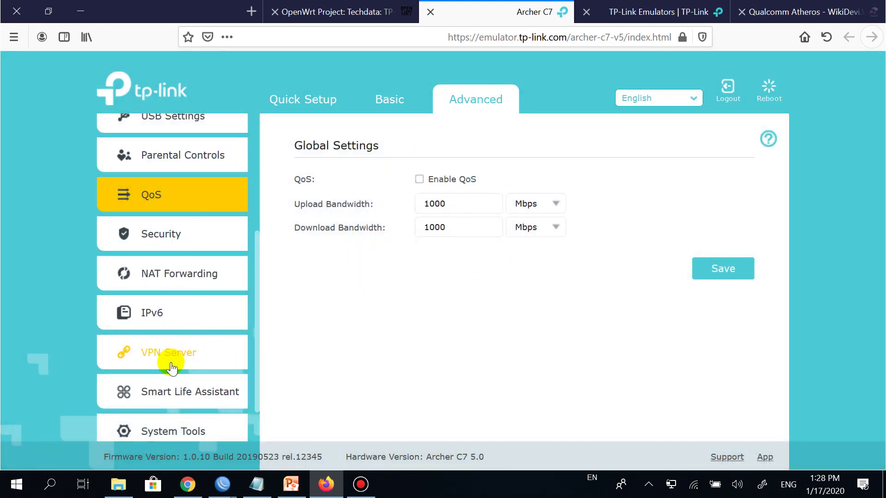
Connect the computer to the falcon-2.4 Wi-Fi network.
click(694, 484)
scroll(730, 309, down, 2)
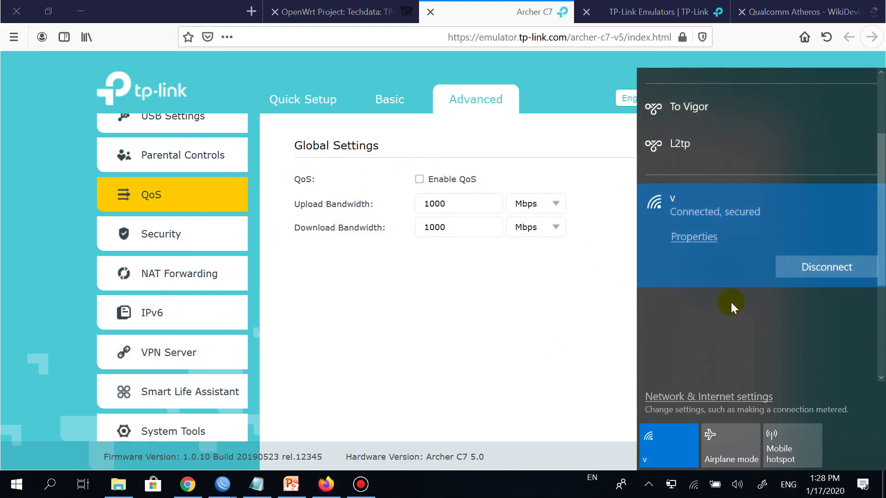
scroll(720, 277, down, 2)
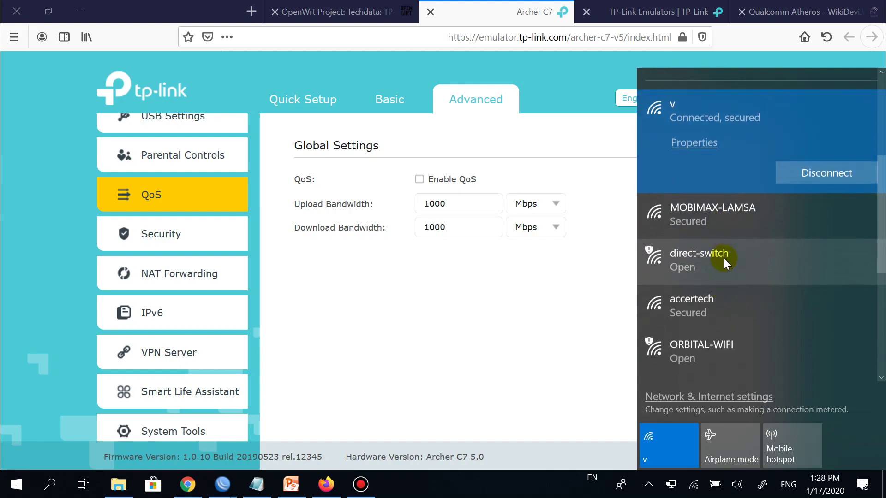
scroll(726, 272, down, 2)
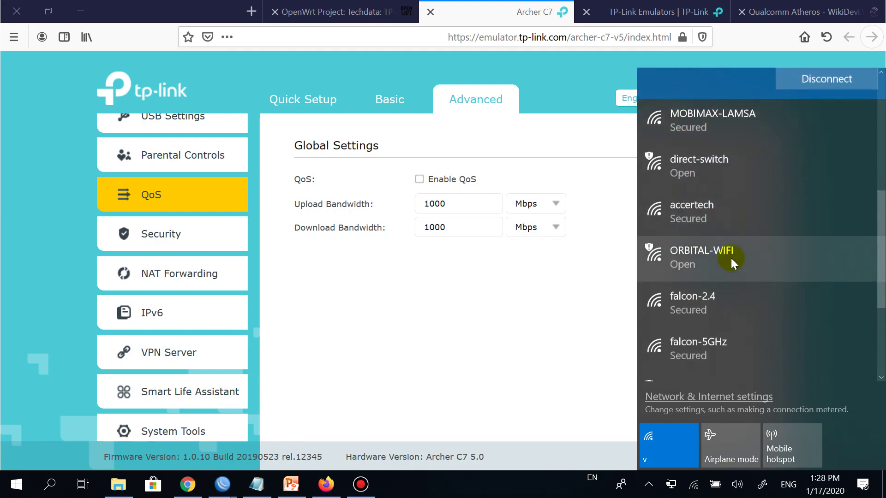
click(706, 298)
click(819, 309)
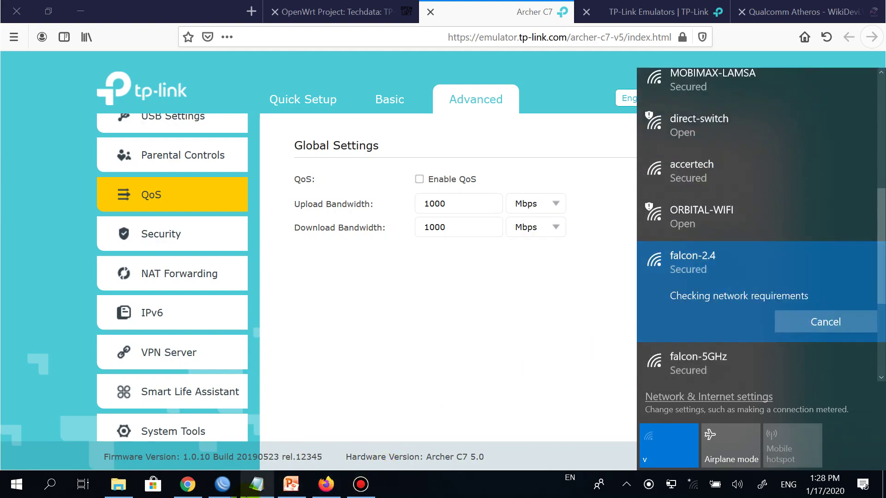
Switch to WinBox and connect to the MikroTik router at 192.168.88.1 with the saved login.
click(224, 485)
click(510, 454)
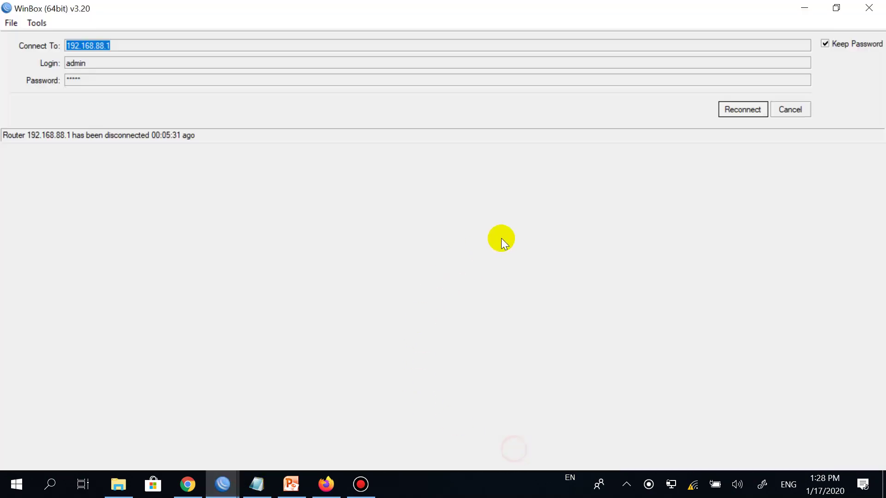
click(746, 113)
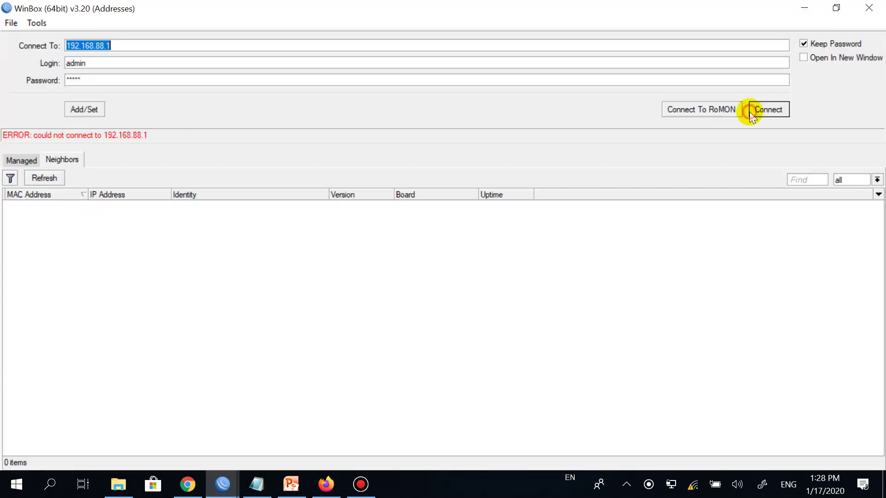
click(777, 112)
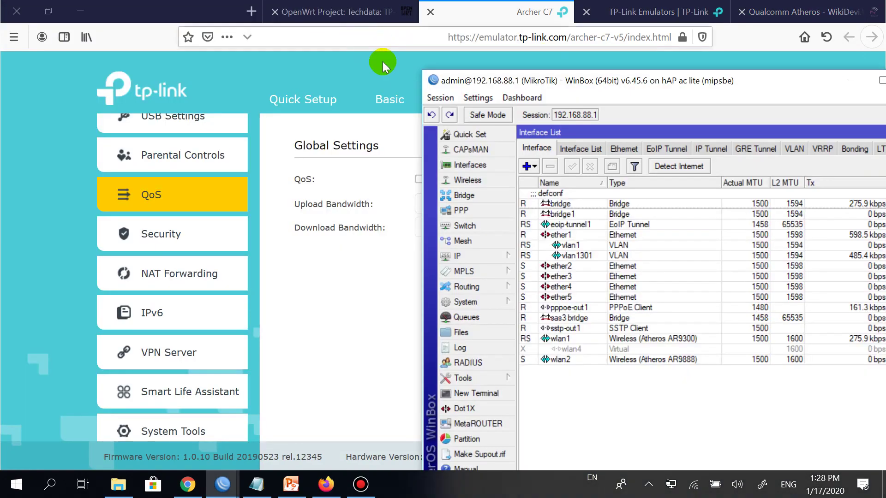
Open the router's Wireless tables and look at the interface types that can be added.
drag(459, 59, 533, 70)
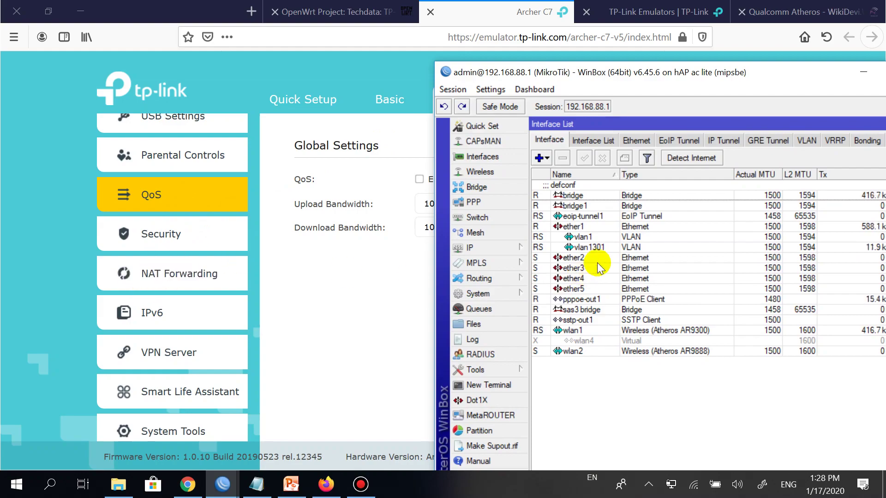
click(510, 174)
click(540, 158)
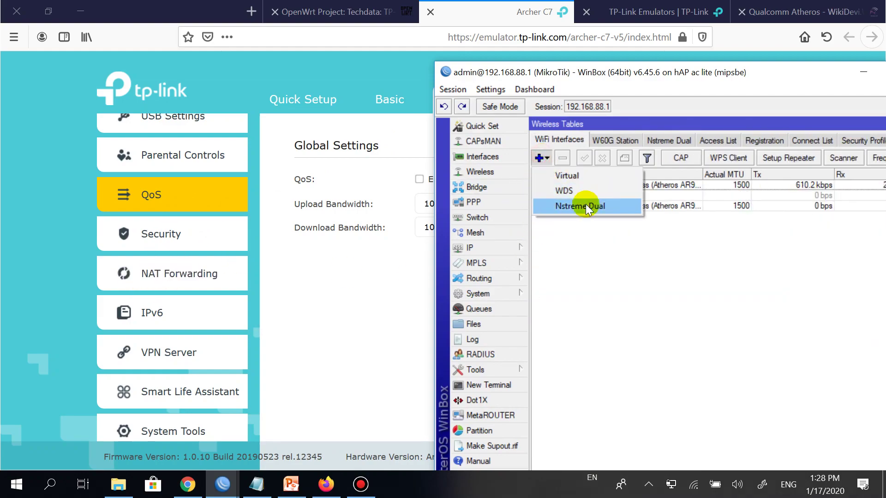
click(591, 275)
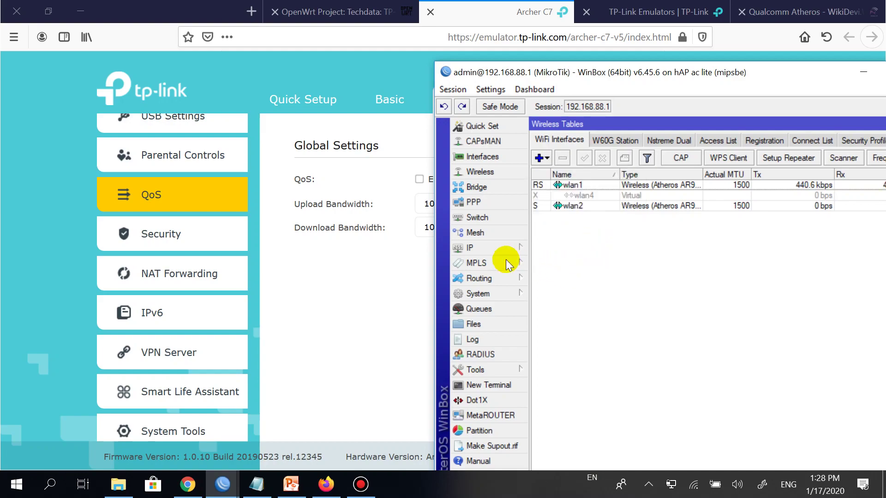
Open the PPP interface list and look at the PPP server and client types that can be added.
click(482, 202)
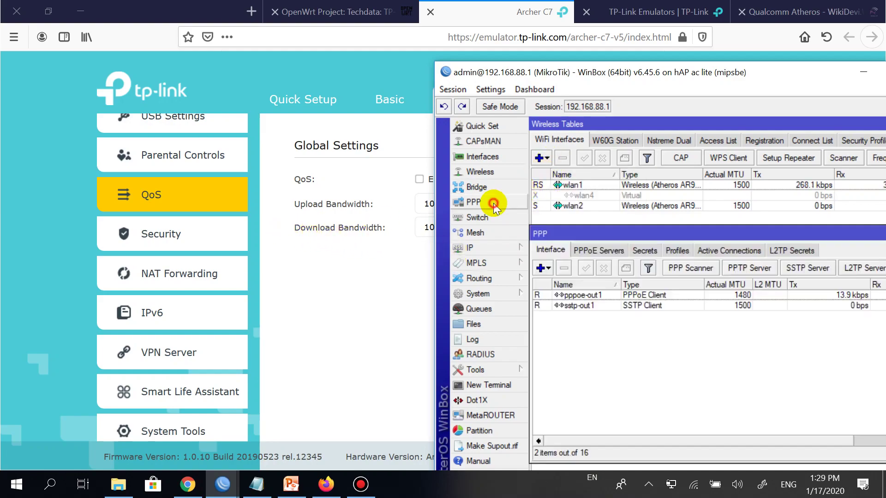
drag(558, 223, 575, 194)
click(557, 238)
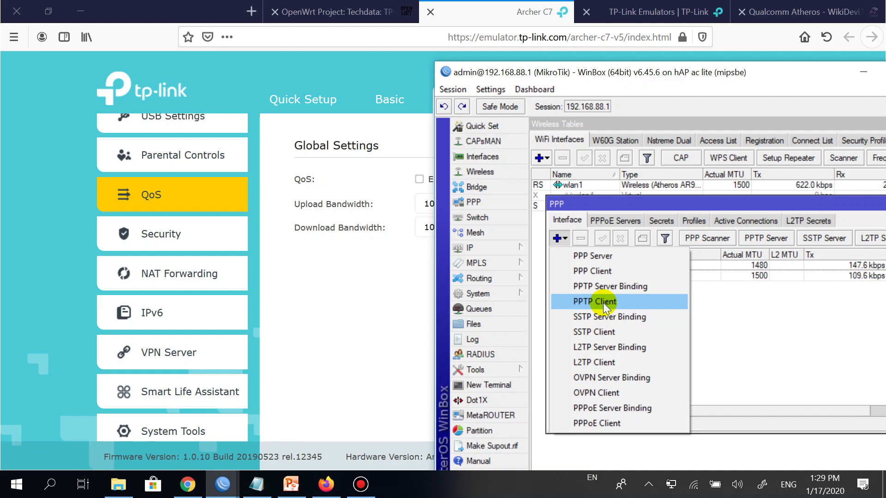
click(664, 197)
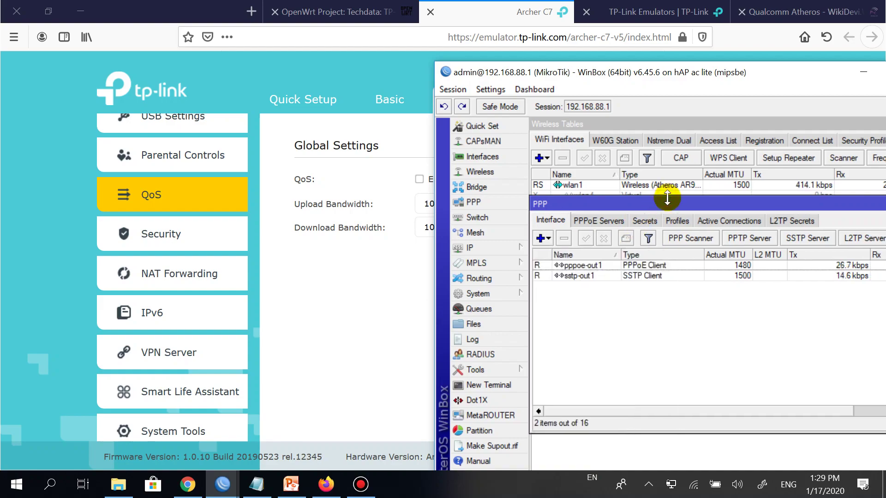
Maximize the MikroTik session window and move the PPP window so it overlaps less of the Wireless tables.
drag(619, 73, 523, 32)
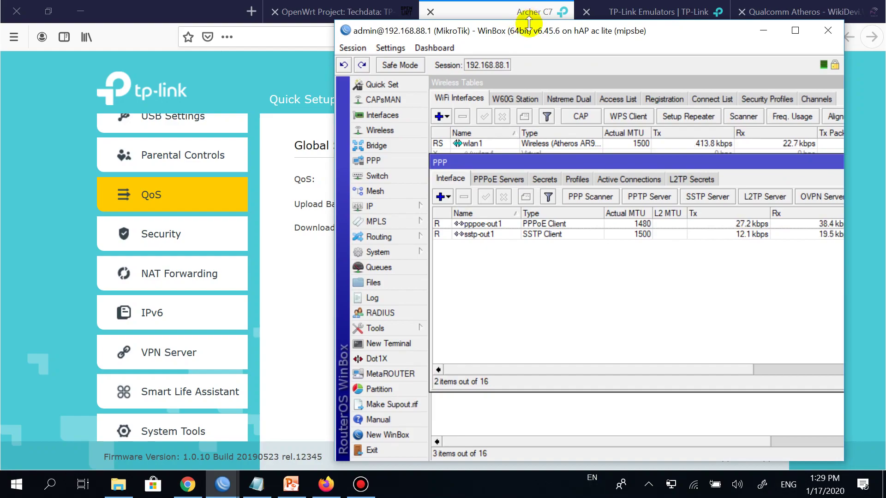
drag(529, 23, 506, 25)
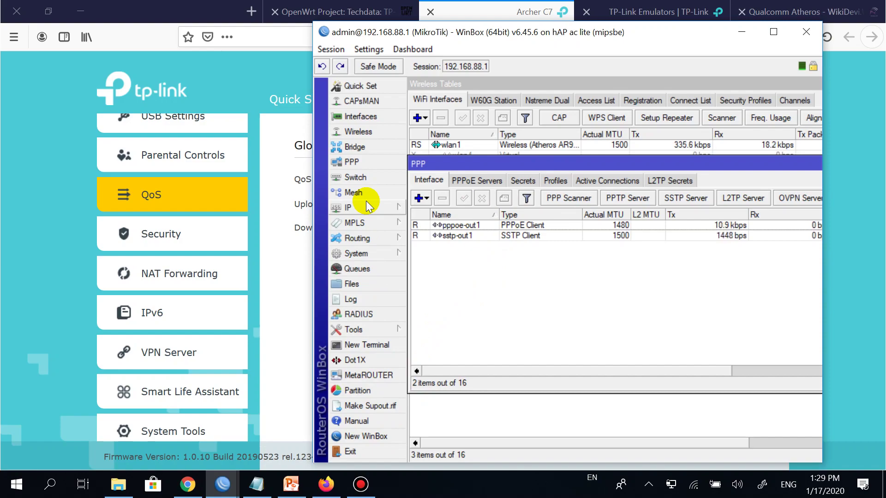
double_click(514, 41)
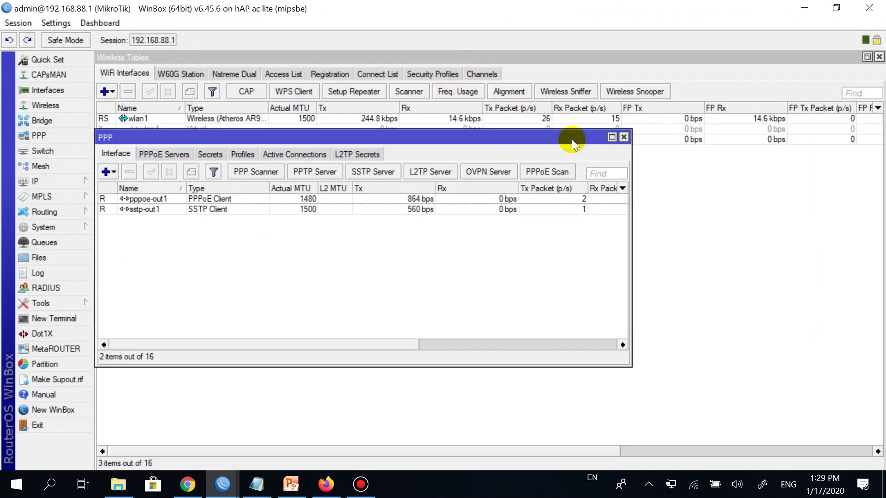
drag(319, 138, 372, 145)
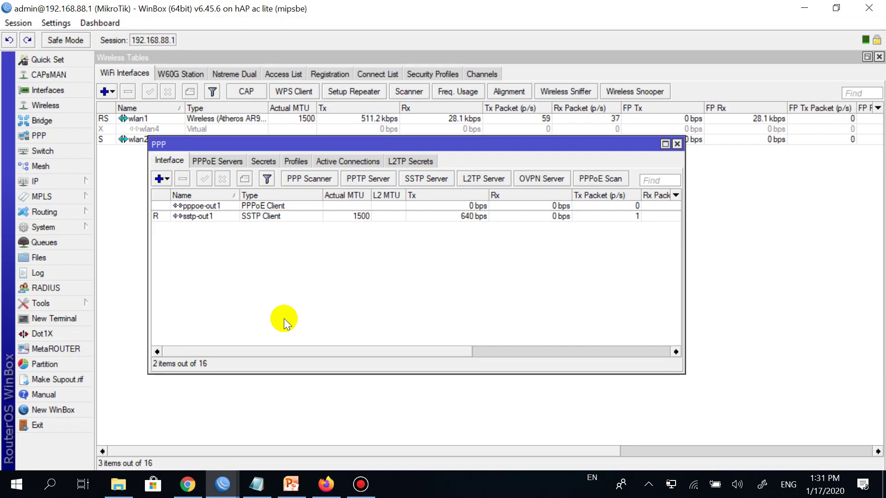
mouse_move(517, 21)
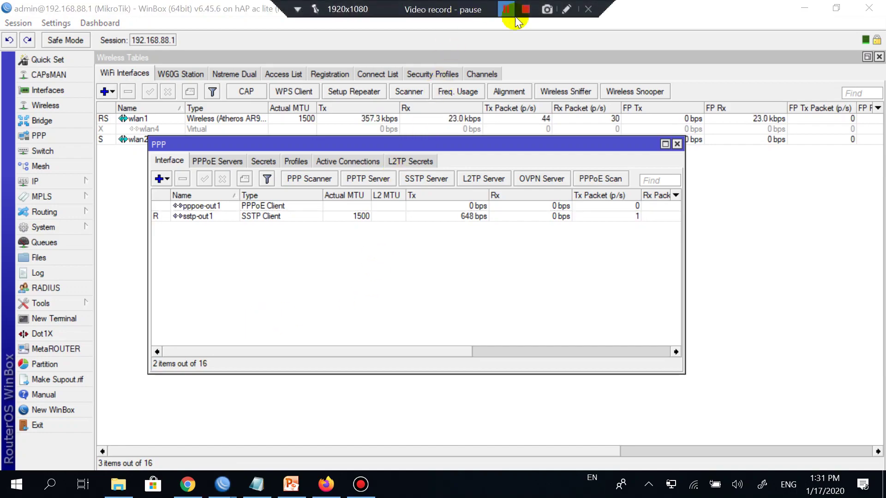